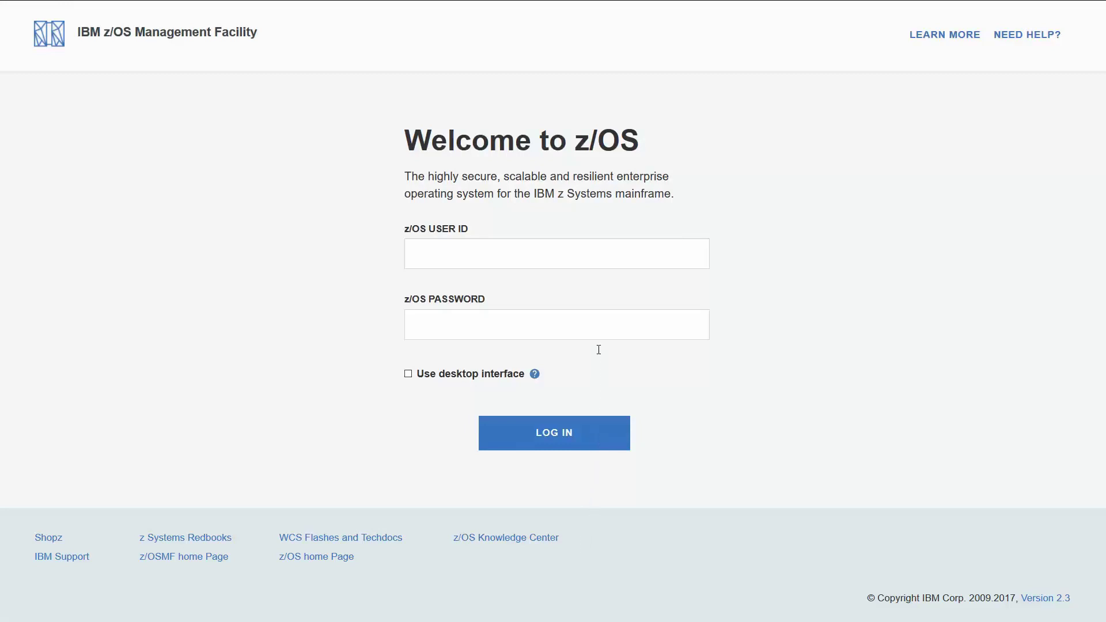
Step: Sign in to z/OSMF with the z/OS user ID and password, then expand the Analysis category
left_click(600, 248)
type("user3")
key("Tab")
type("****")
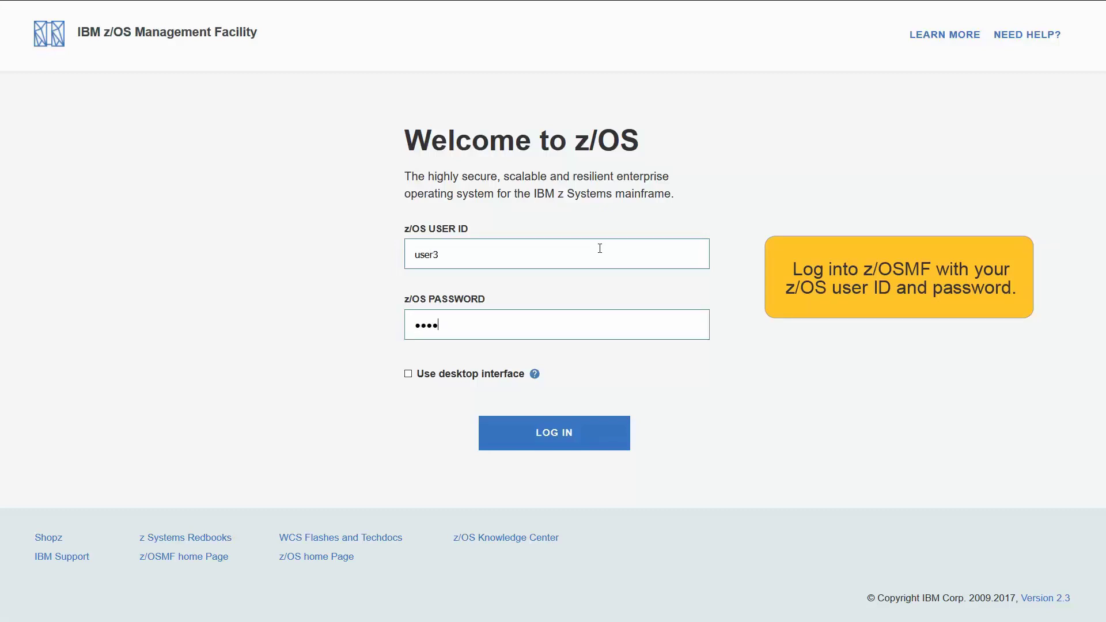
type("**")
left_click(565, 435)
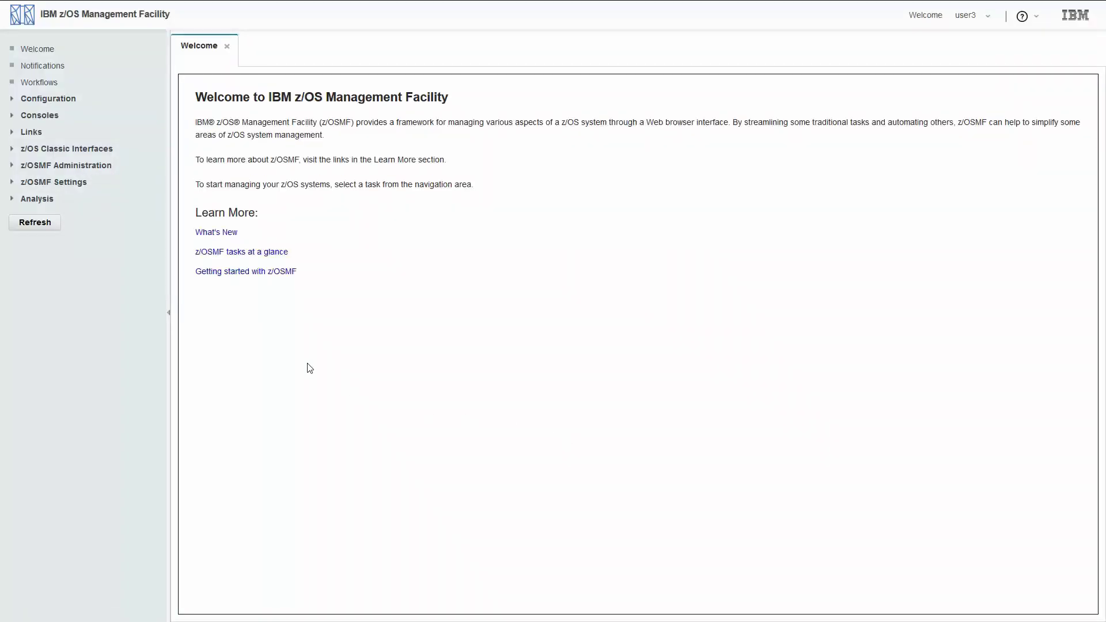
left_click(42, 201)
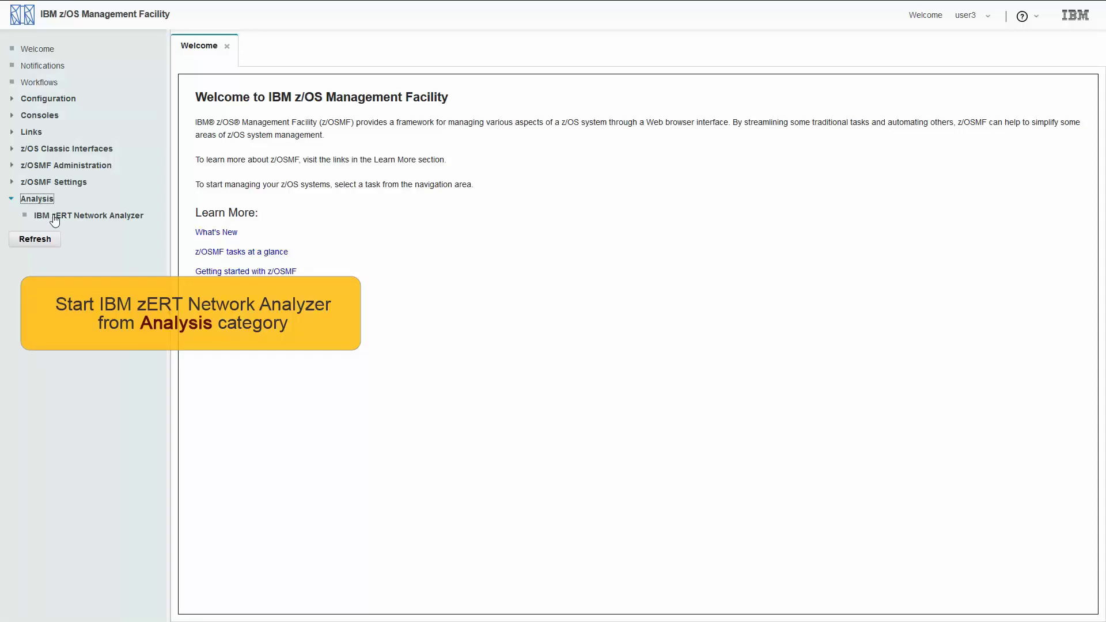
Step: Launch IBM zERT Network Analyzer and collapse the navigation pane so it runs full-width
left_click(53, 217)
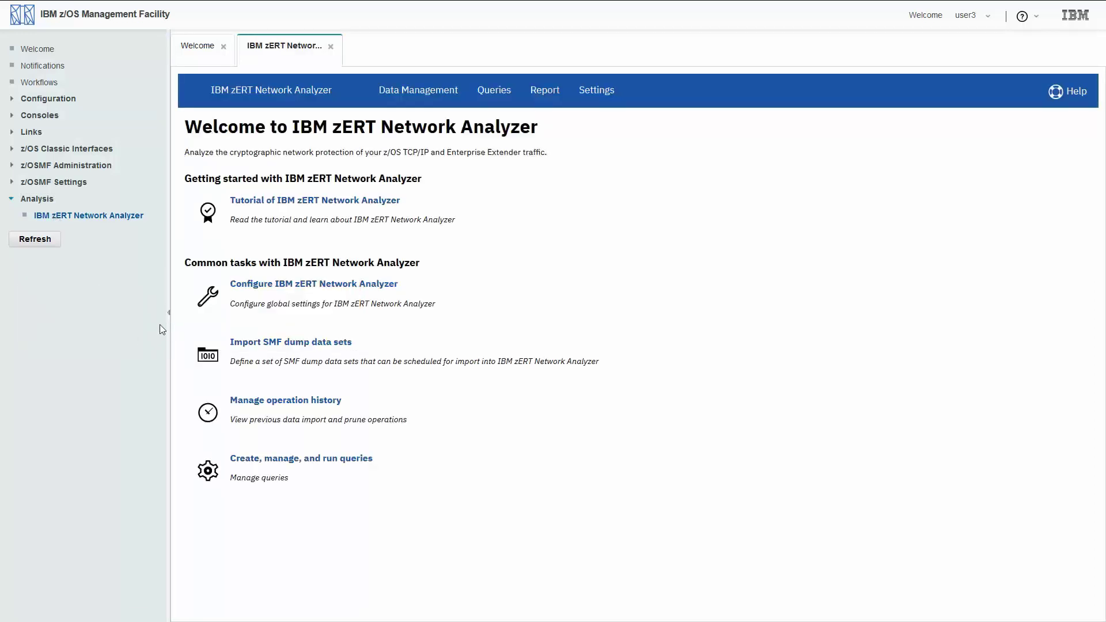
left_click(170, 319)
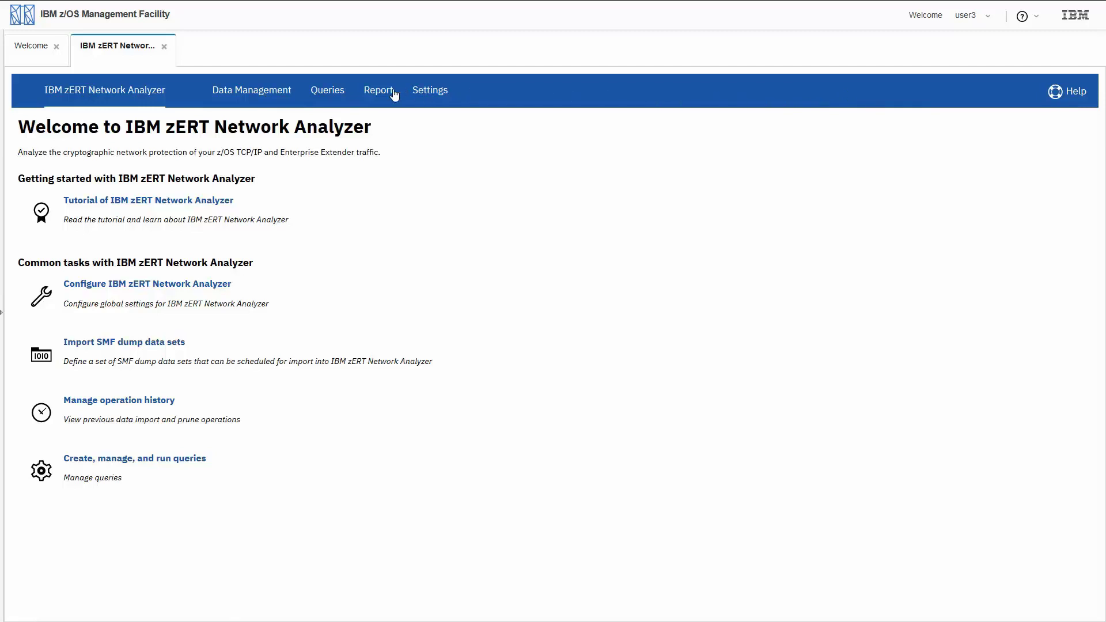
Step: Go to the Import SMF Data page and reveal the dump data set naming and comment rules
left_click(268, 92)
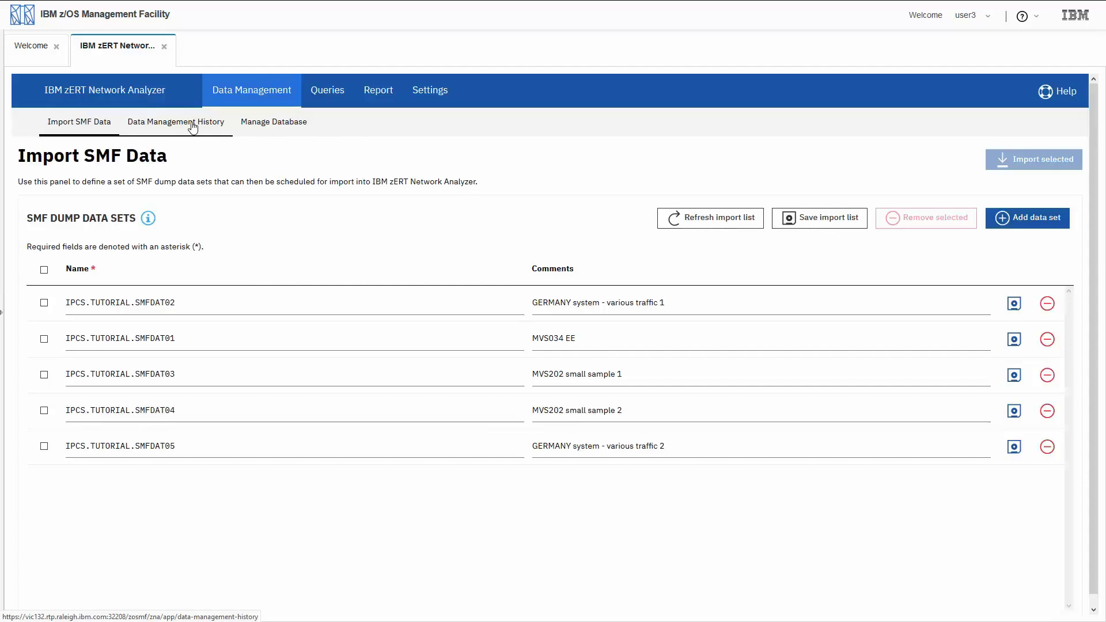
key("Tab")
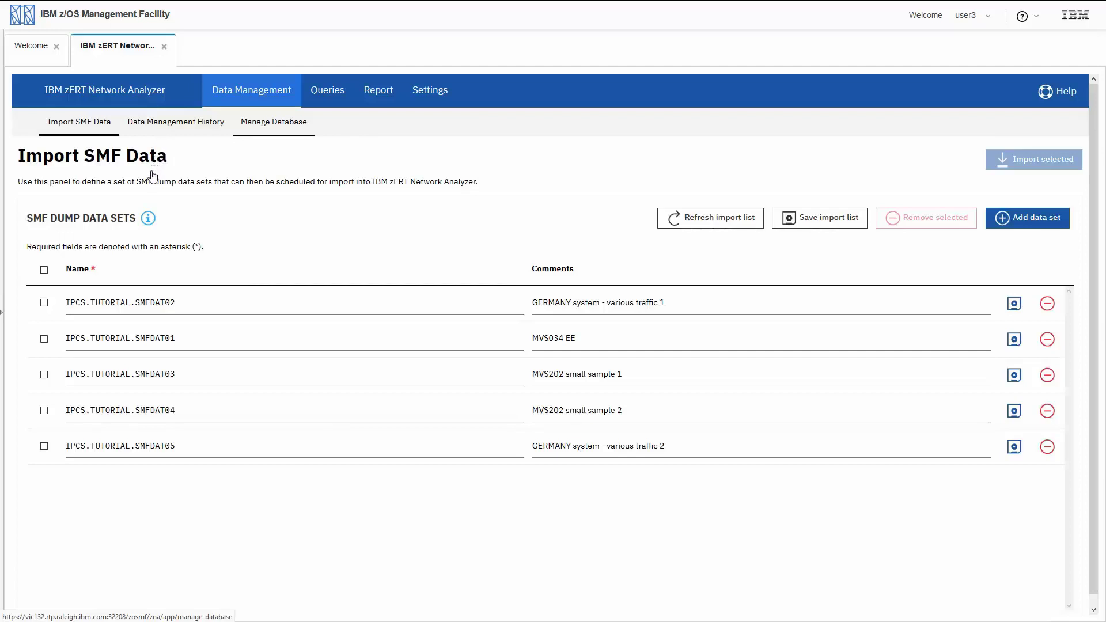
left_click(149, 221)
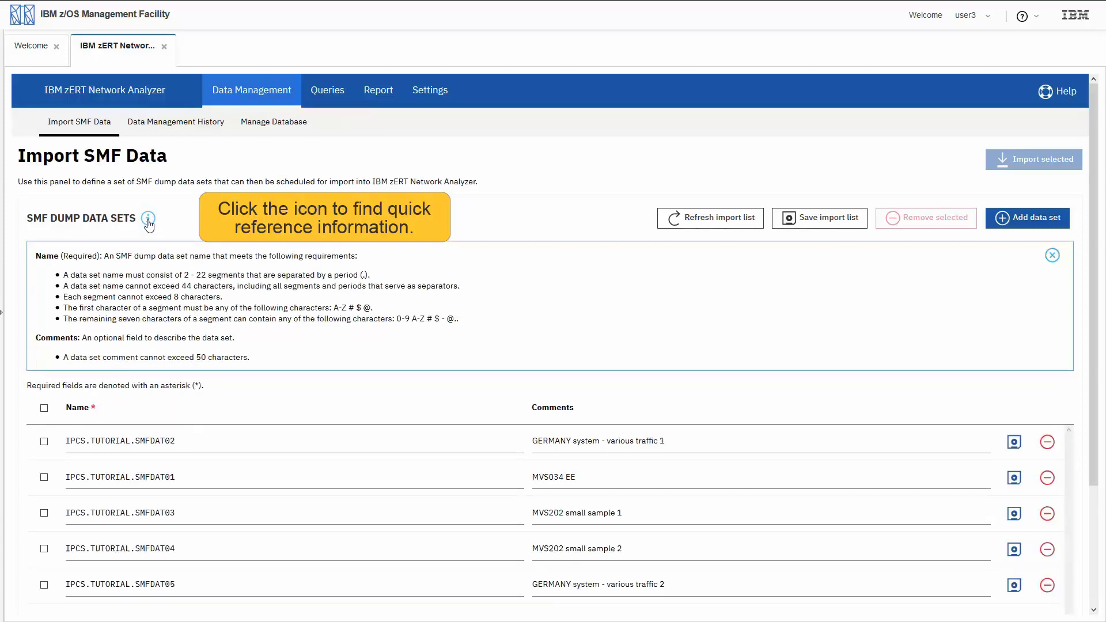
Step: Switch to the Queries tab to list the six saved queries
left_click(321, 93)
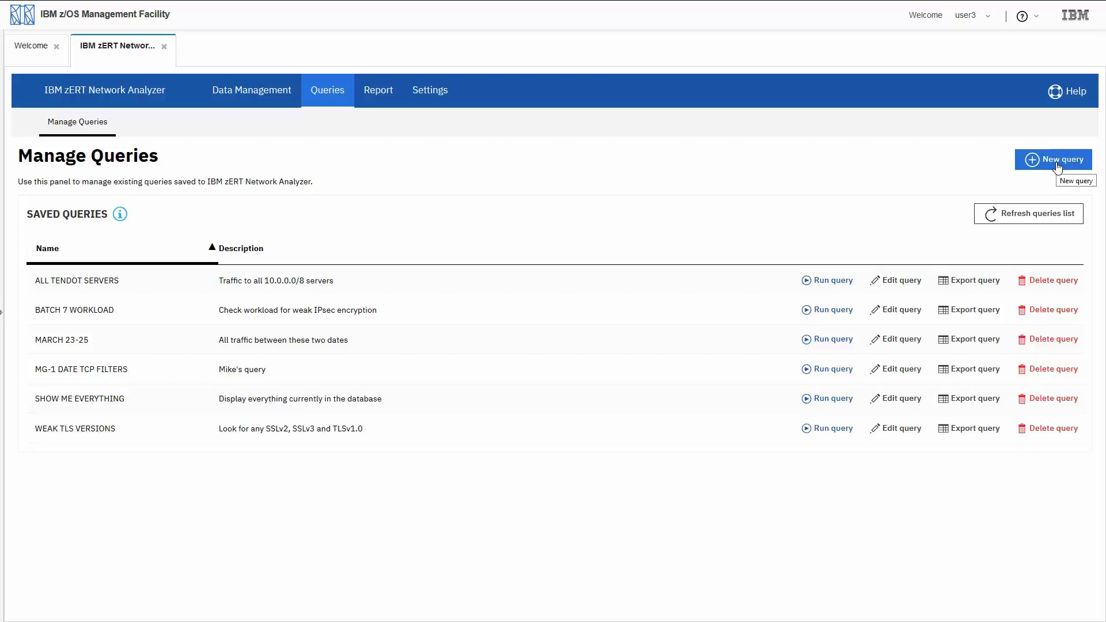
Step: Expand BATCH 7 WORKLOAD to show its scope filters and DES/3DES IPSec encryption filter
left_click(54, 311)
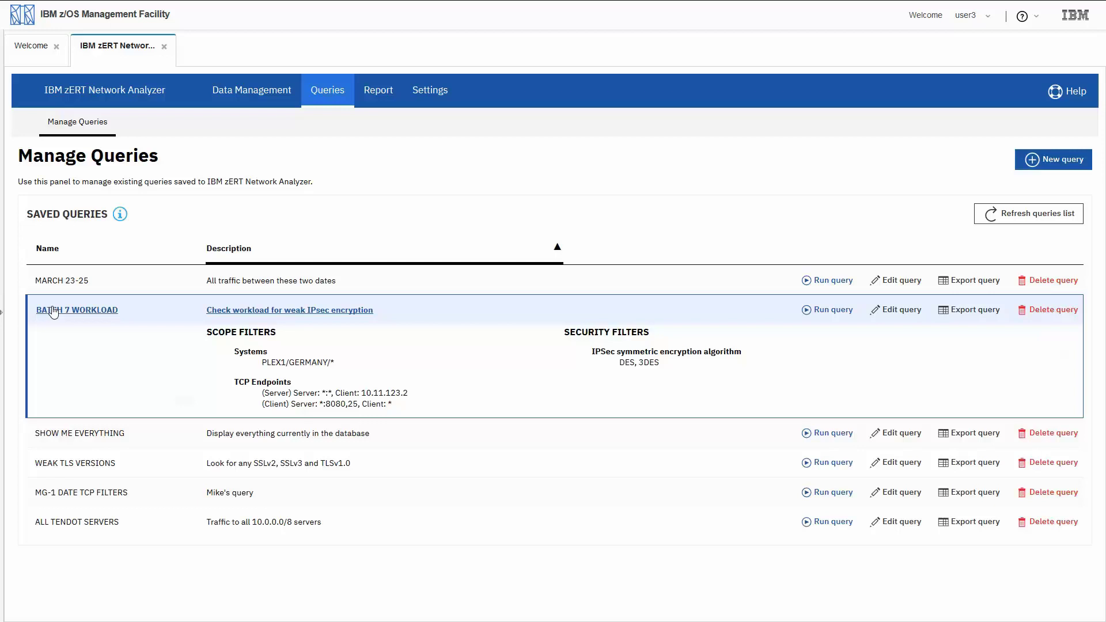
Step: Collapse BATCH 7 WORKLOAD and expand WEAK TLS VERSIONS, showing its SSL 2.0 and SSL 3.0 filter
left_click(53, 313)
left_click(82, 370)
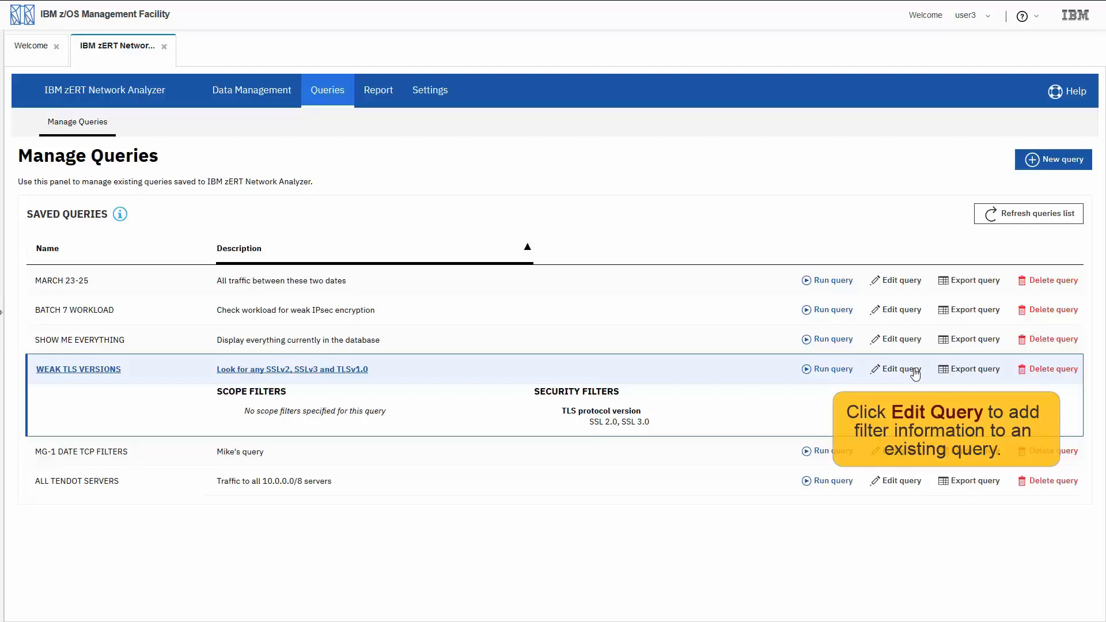
Step: Add TLS 1.0 to the WEAK TLS VERSIONS protocol-version filter, then save and run the query
left_click(915, 372)
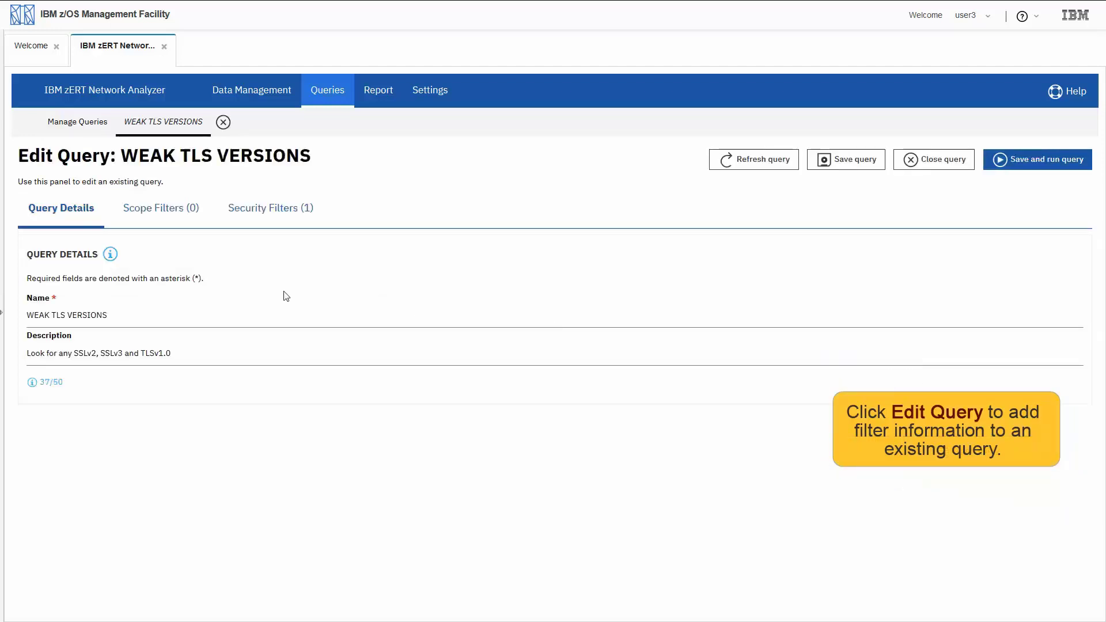
left_click(268, 216)
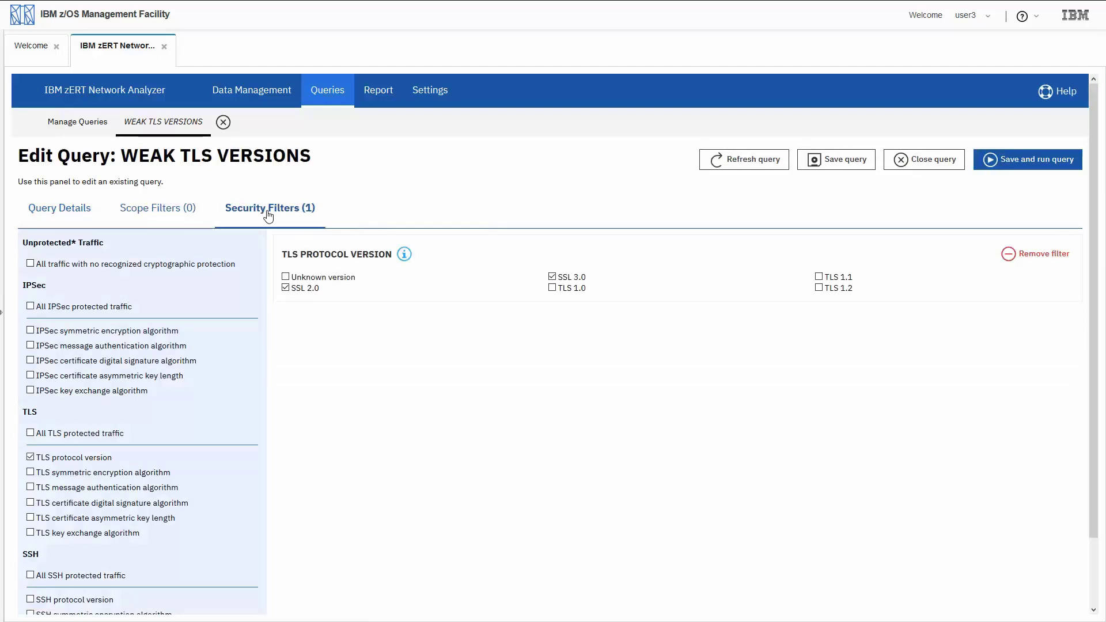
left_click(552, 288)
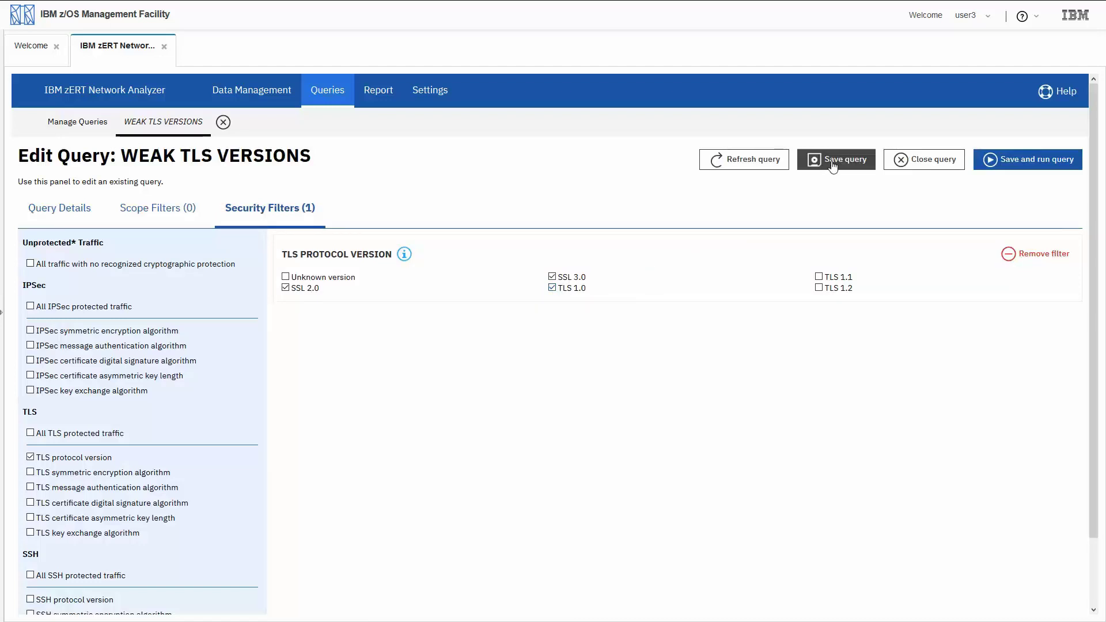
left_click(1035, 164)
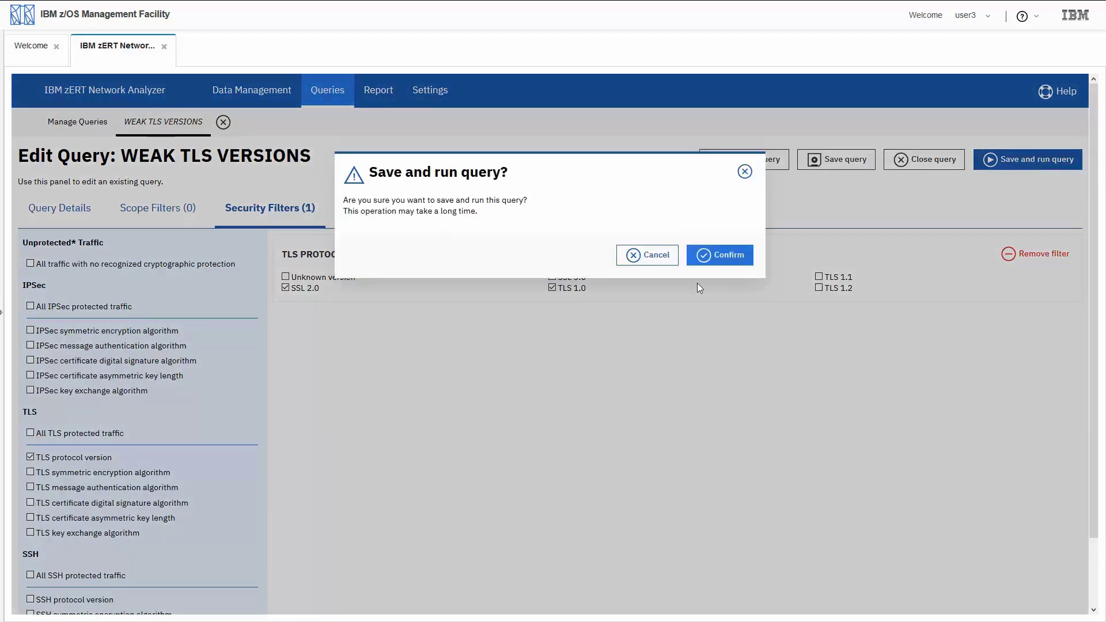
left_click(721, 260)
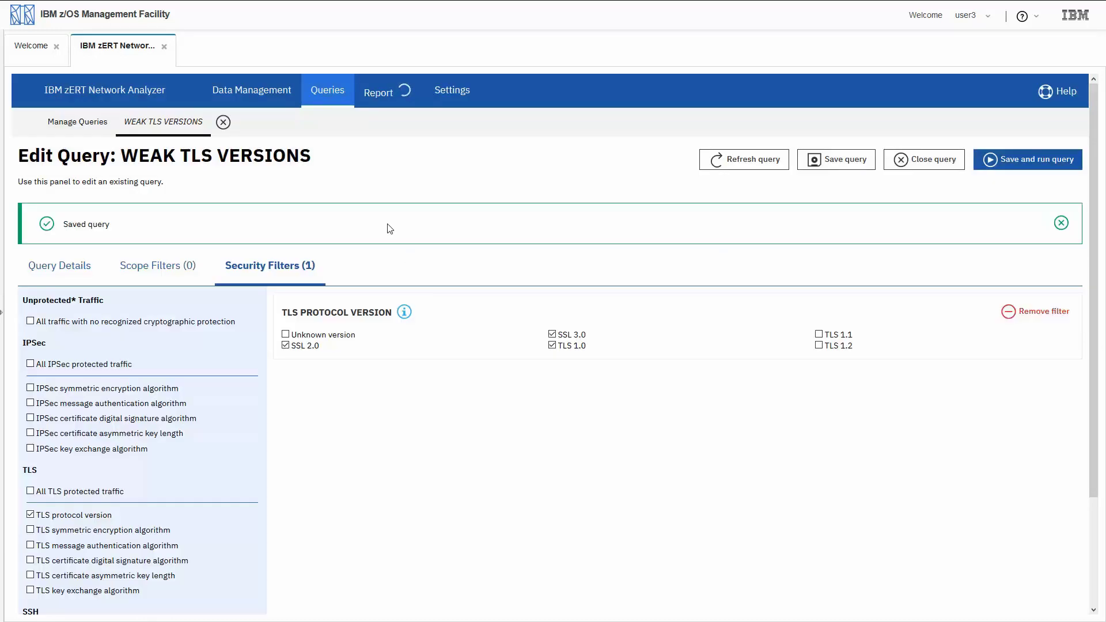
Step: Open the WEAK TLS VERSIONS report and view TCP Client Traffic: one record with 3 TLS connections
left_click(392, 101)
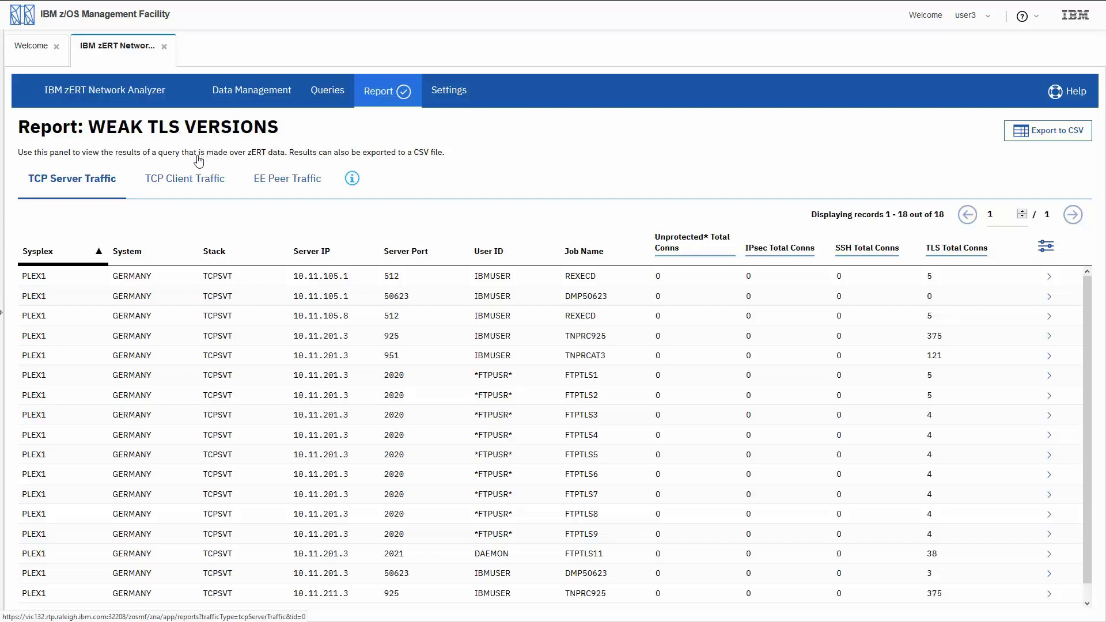
left_click(193, 179)
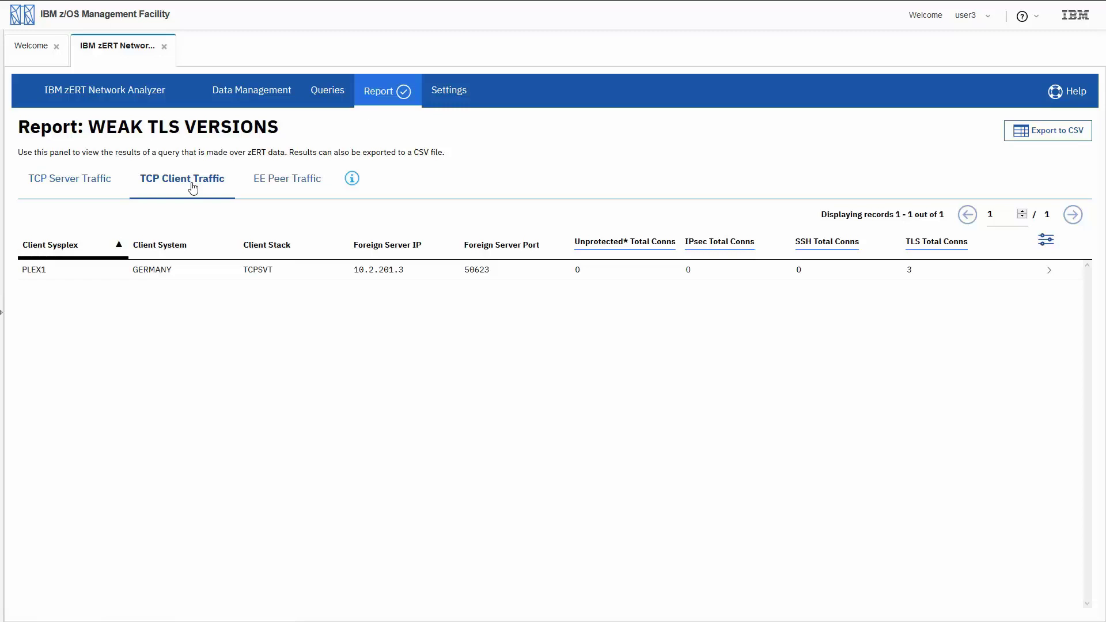
Step: Switch the report to the EE Peer Traffic view, which shows no matches
left_click(288, 183)
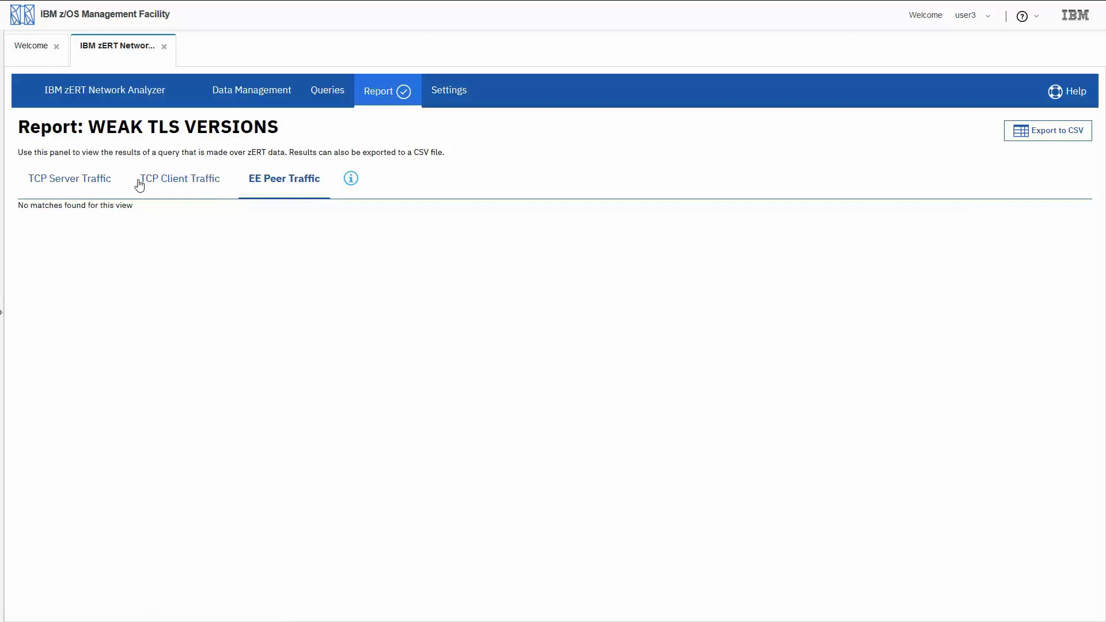
Step: Return to the report's TCP Server Traffic view listing 18 server records
left_click(84, 185)
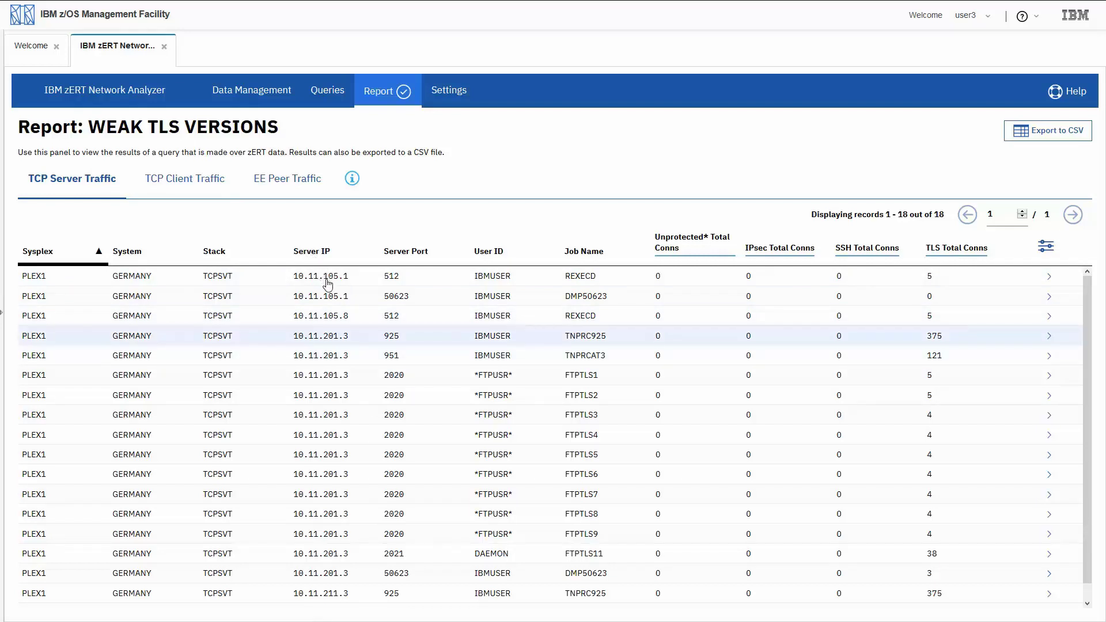
Step: Expand the TNPRC925 server row (10.11.201.3:925) and select all three of its client IPs
left_click(339, 338)
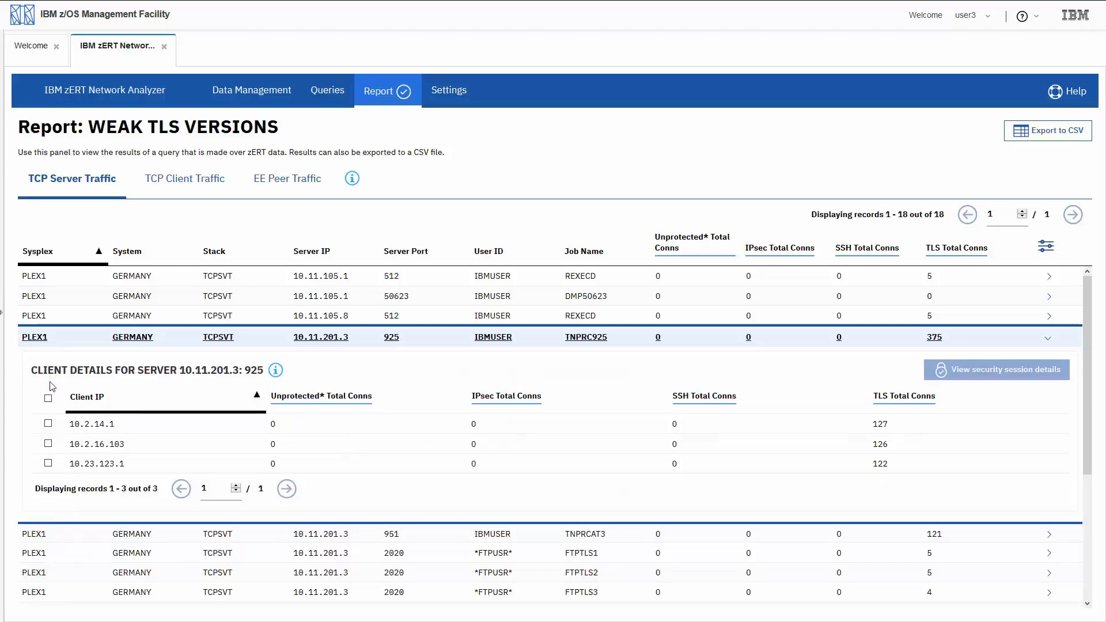
left_click(49, 400)
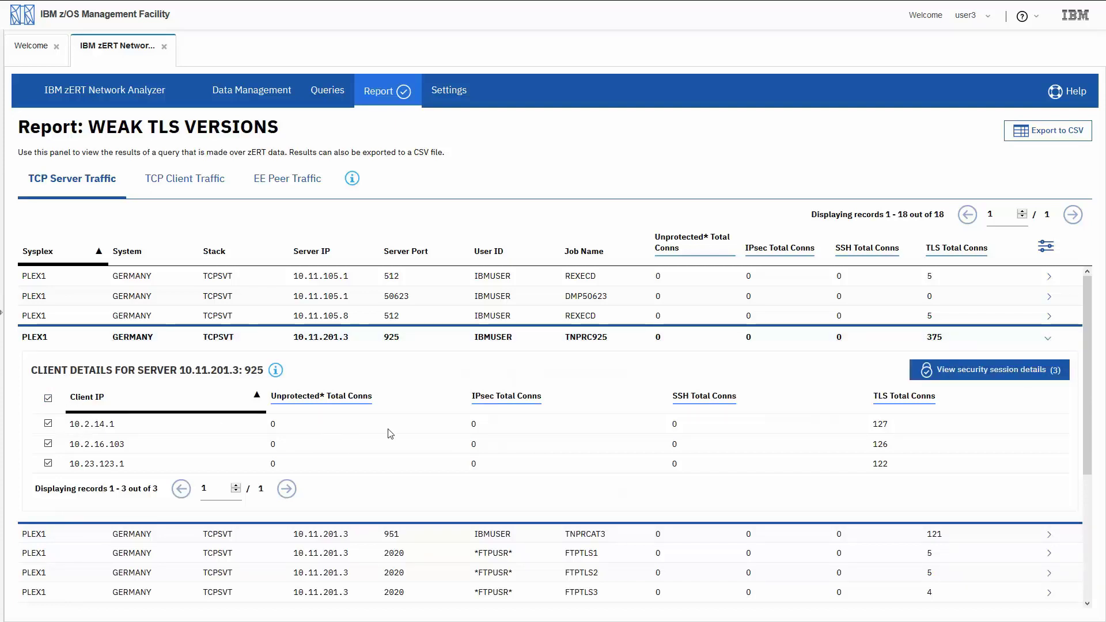
Step: View security session details for the three selected clients: TLSv1.0, cipher 0035, RSA, AES CBC 256
left_click(979, 371)
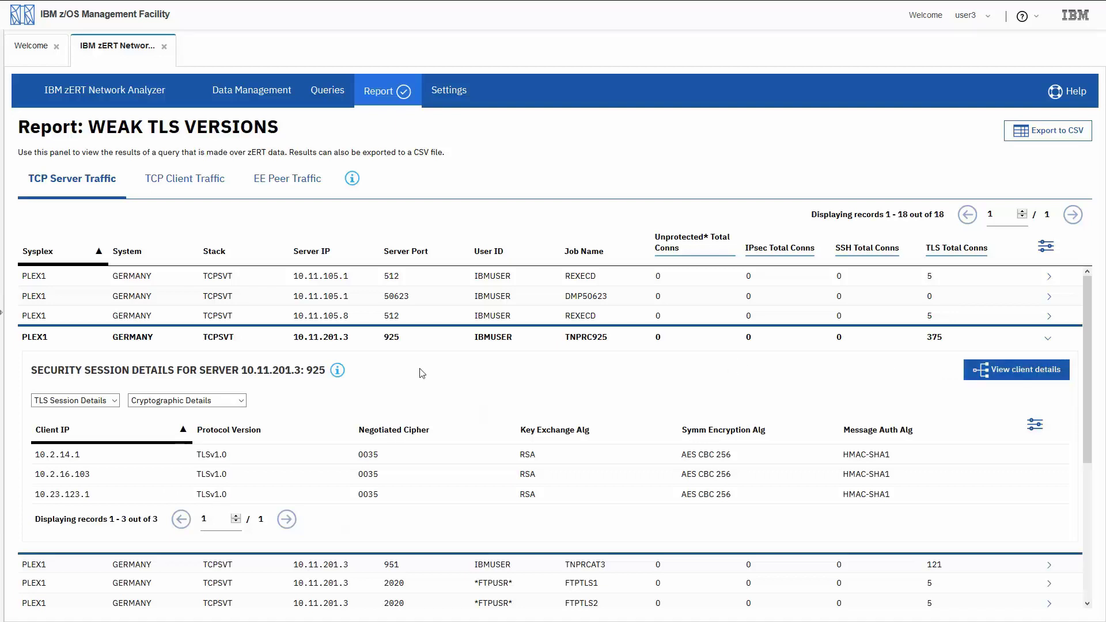
Step: Show Distinguished Name Details, then Traffic Details with 127, 126 and 122 total connections
left_click(241, 401)
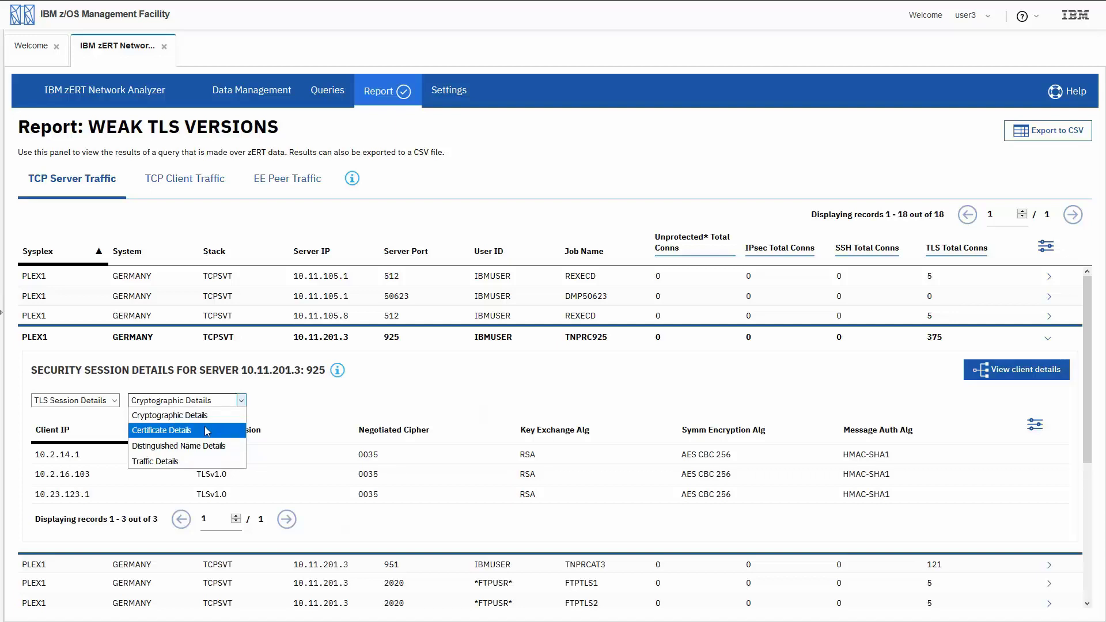
left_click(205, 447)
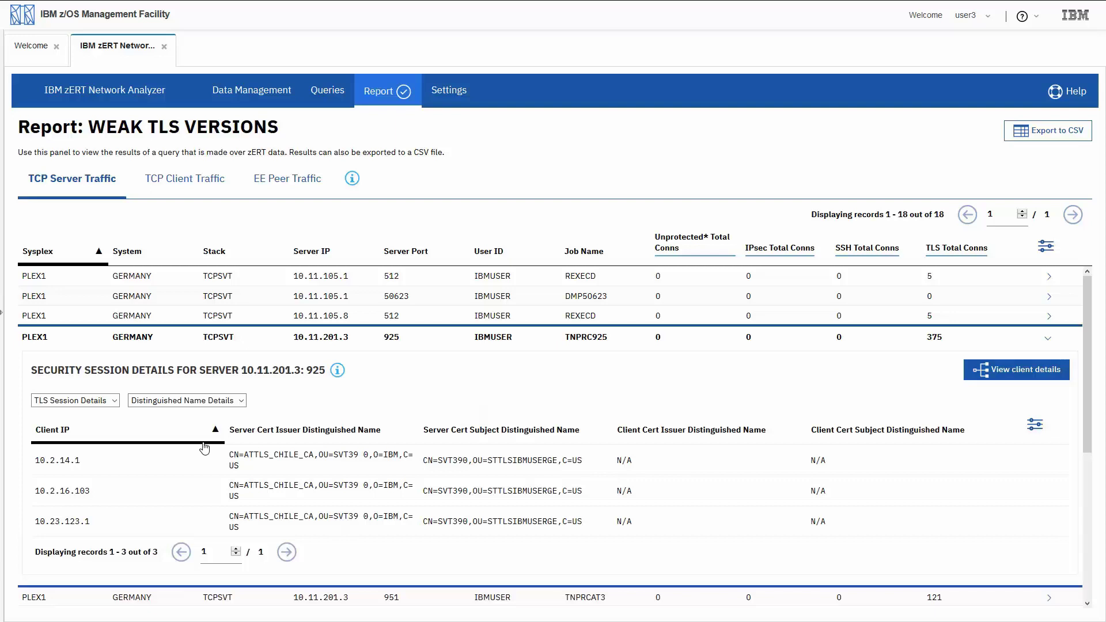
left_click(242, 402)
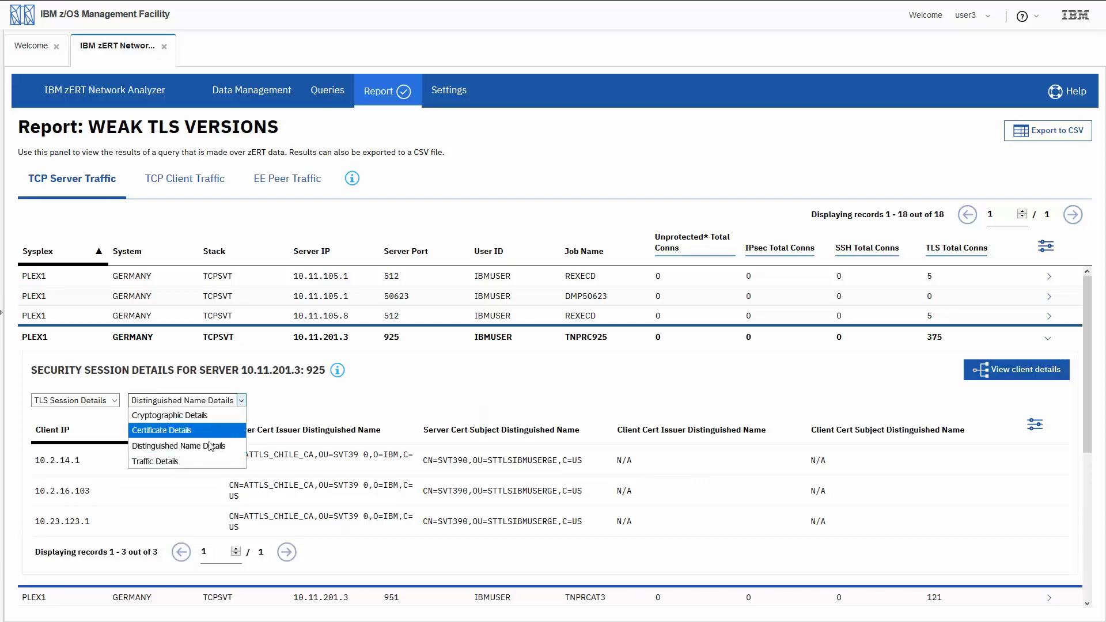
left_click(199, 461)
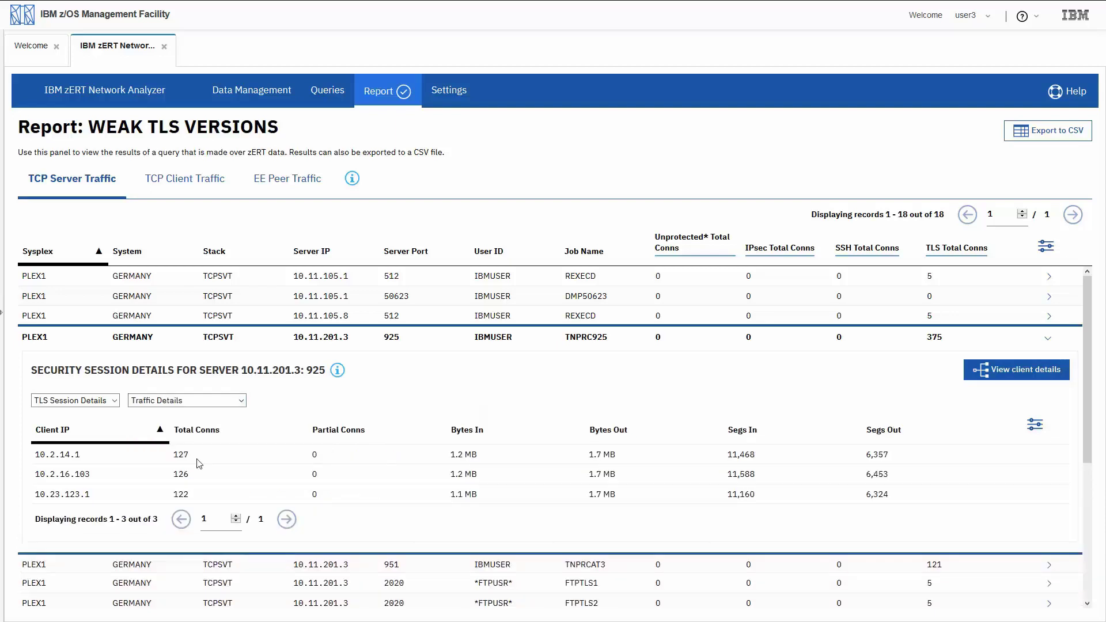